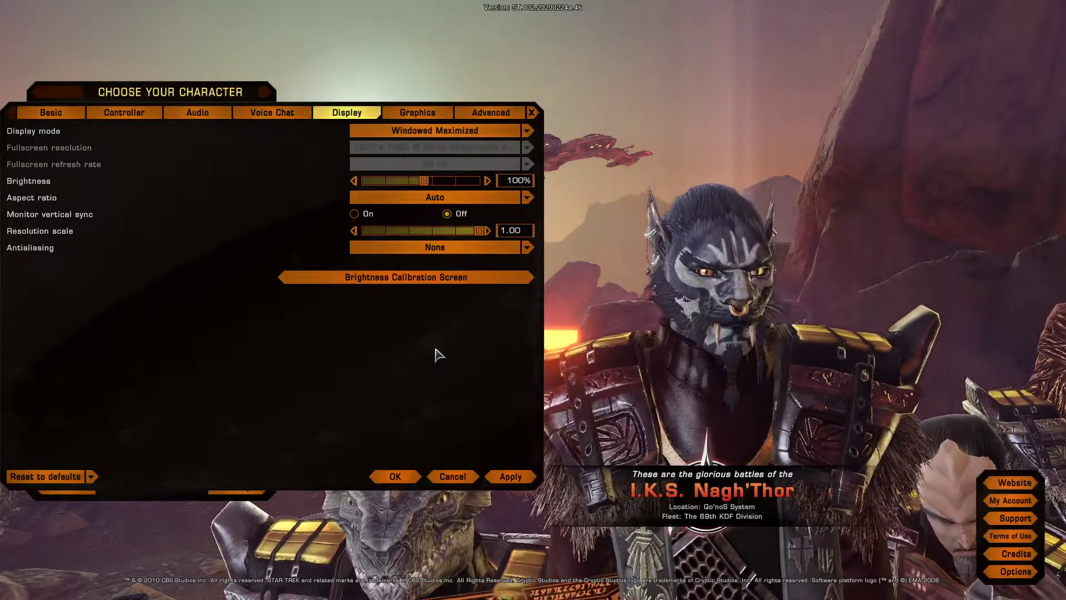
# Step: On the Display tab, open the Antialiasing dropdown, which currently reads None
pyautogui.click(408, 248)
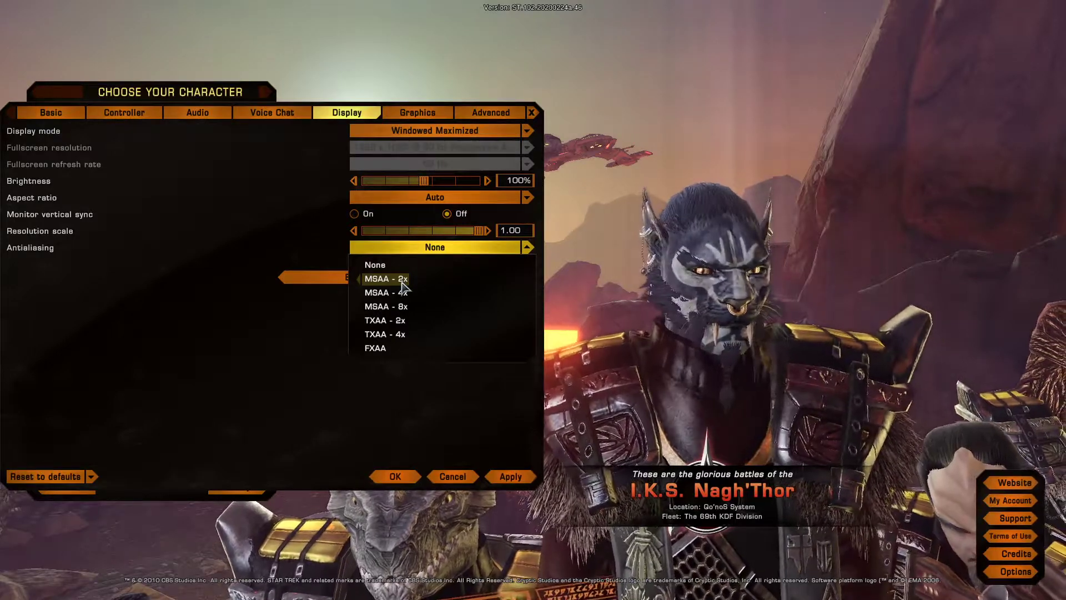
# Step: Set antialiasing to MSAA - 2x, then MSAA - 4x, then MSAA - 8x, reopening the mode list each time
pyautogui.click(402, 280)
pyautogui.click(414, 248)
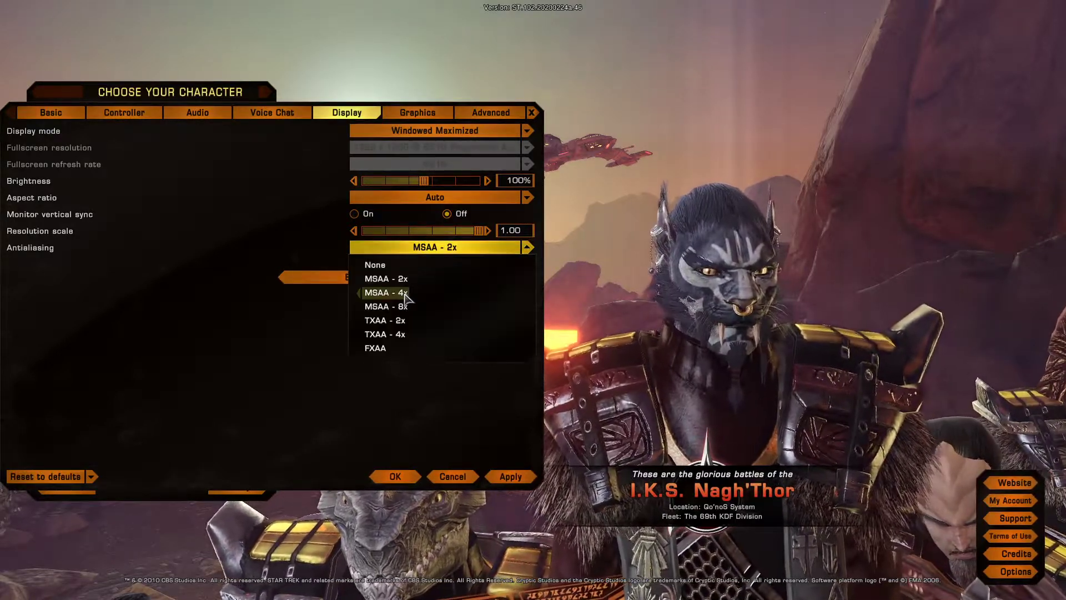
pyautogui.click(405, 293)
pyautogui.click(411, 248)
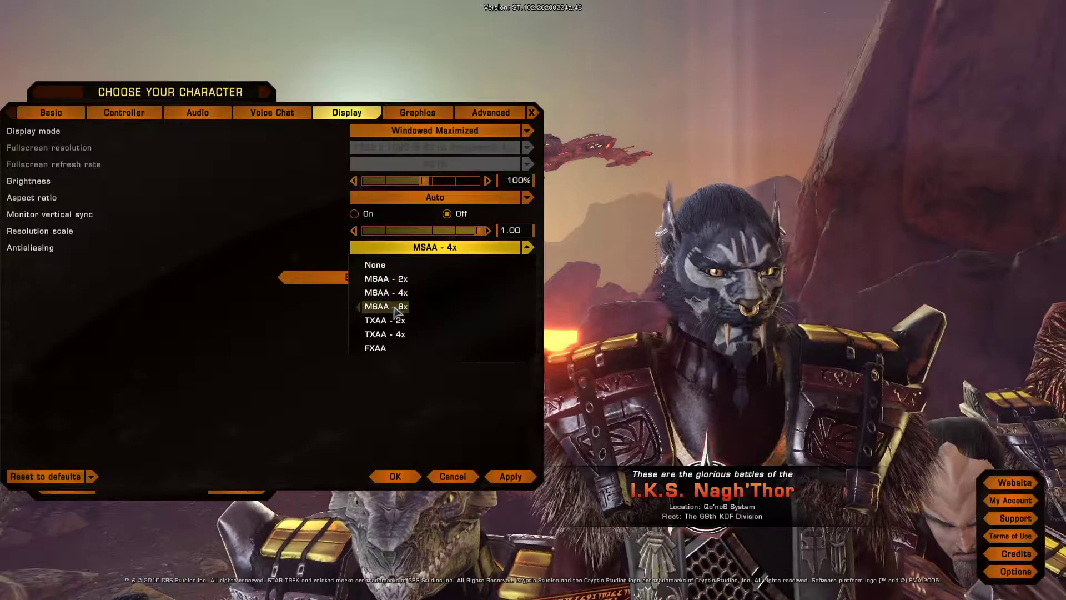
pyautogui.click(393, 309)
pyautogui.click(408, 249)
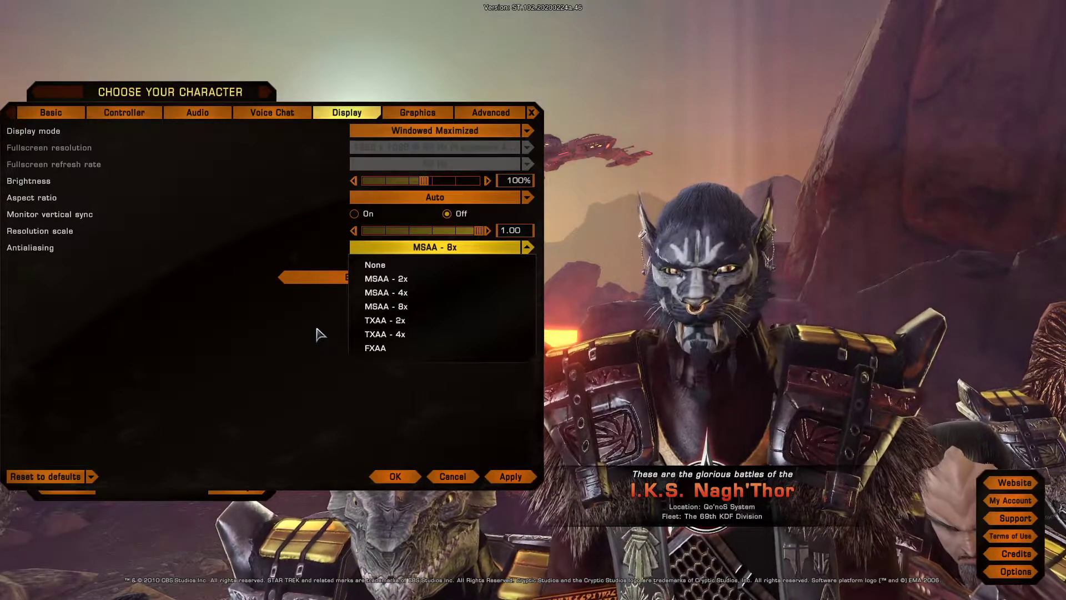
# Step: Try TXAA - 2x antialiasing, then switch to TXAA - 4x
pyautogui.click(381, 322)
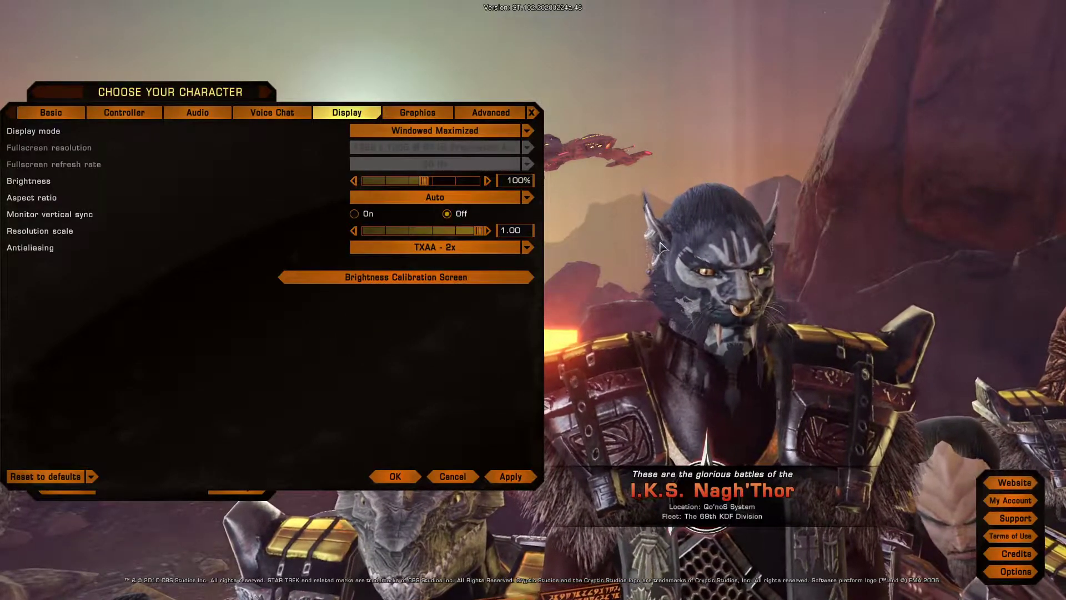
pyautogui.click(439, 251)
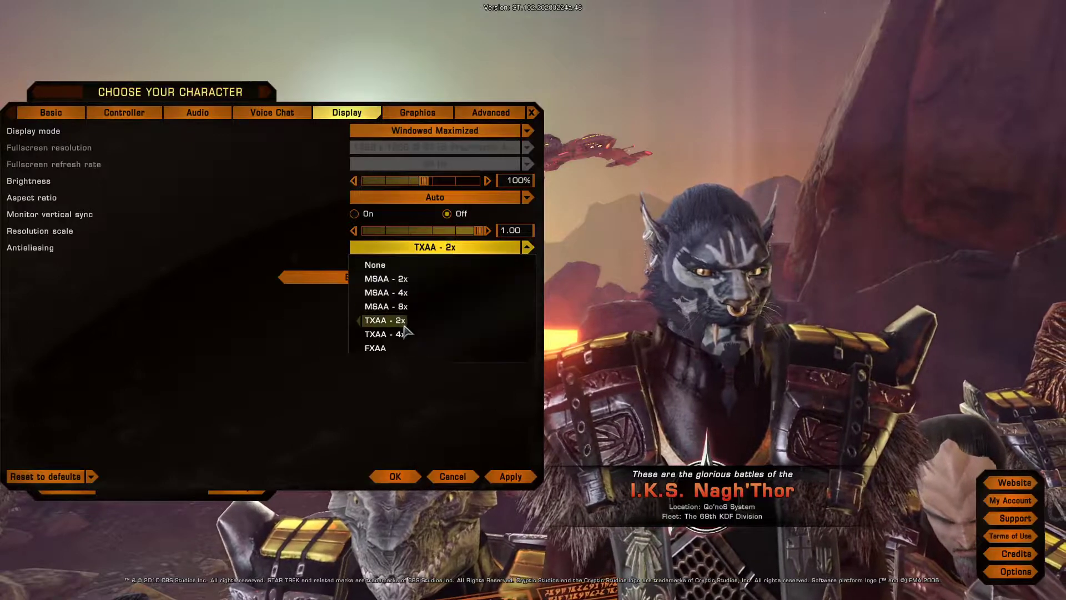
pyautogui.click(400, 337)
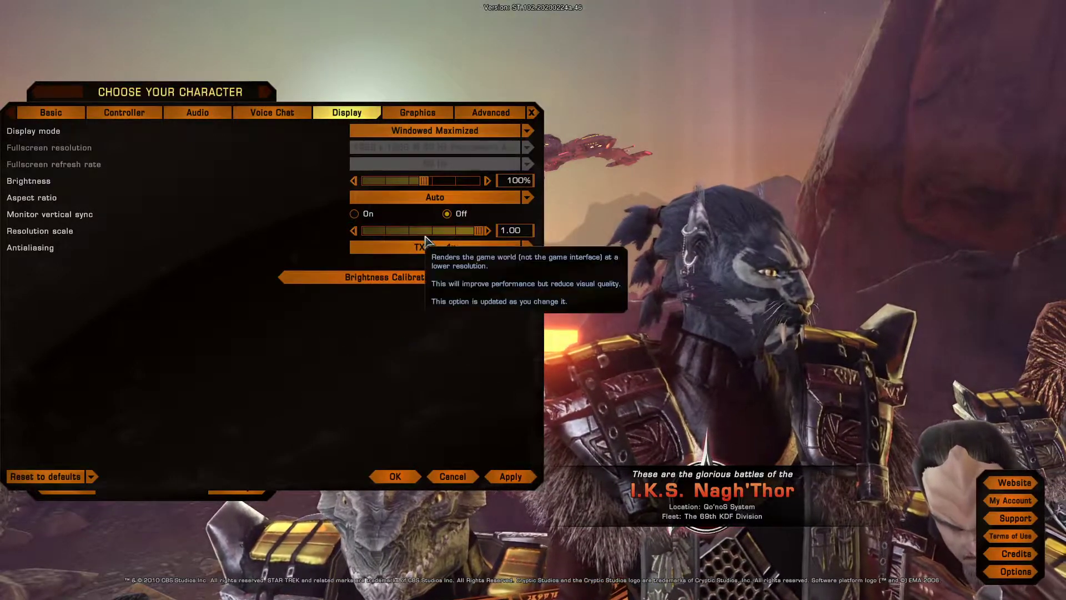
pyautogui.click(424, 251)
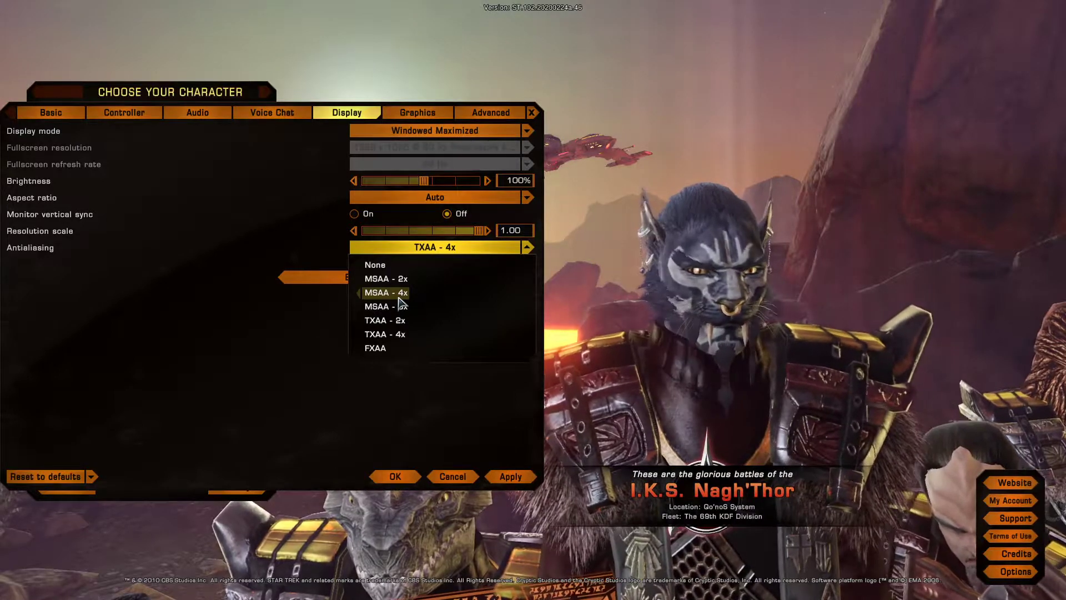
# Step: Alternate antialiasing between MSAA - 4x and TXAA - 4x twice, ending on TXAA - 4x
pyautogui.click(399, 294)
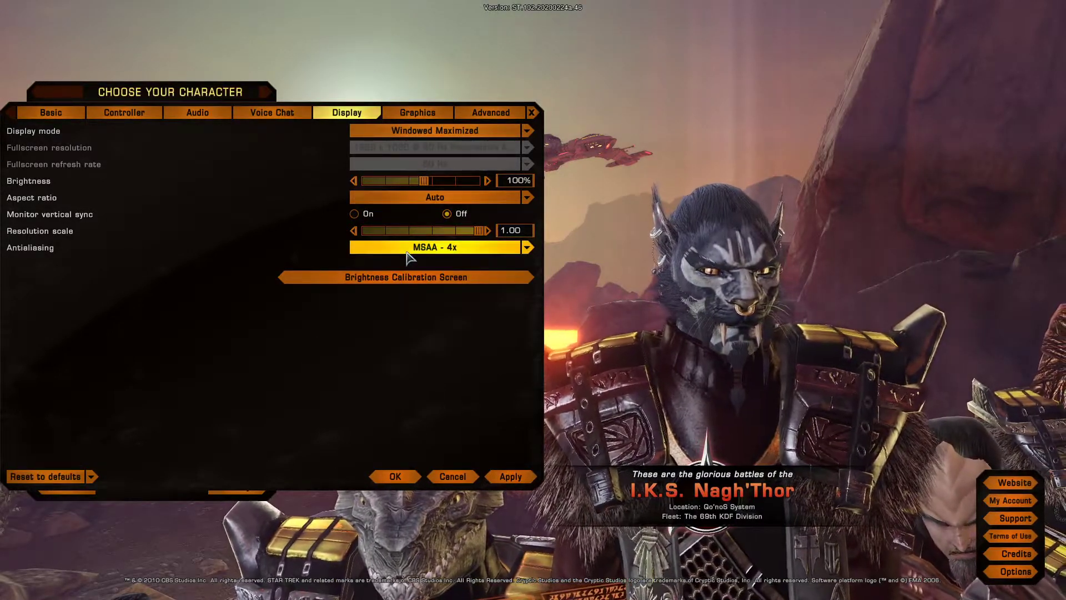
pyautogui.click(409, 251)
pyautogui.click(394, 335)
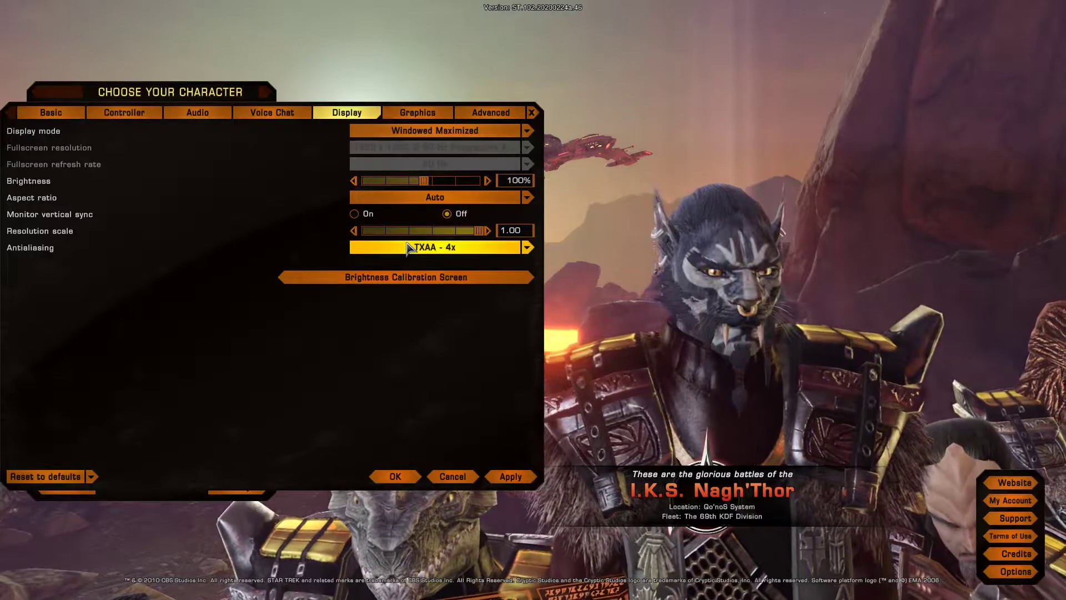
pyautogui.click(412, 251)
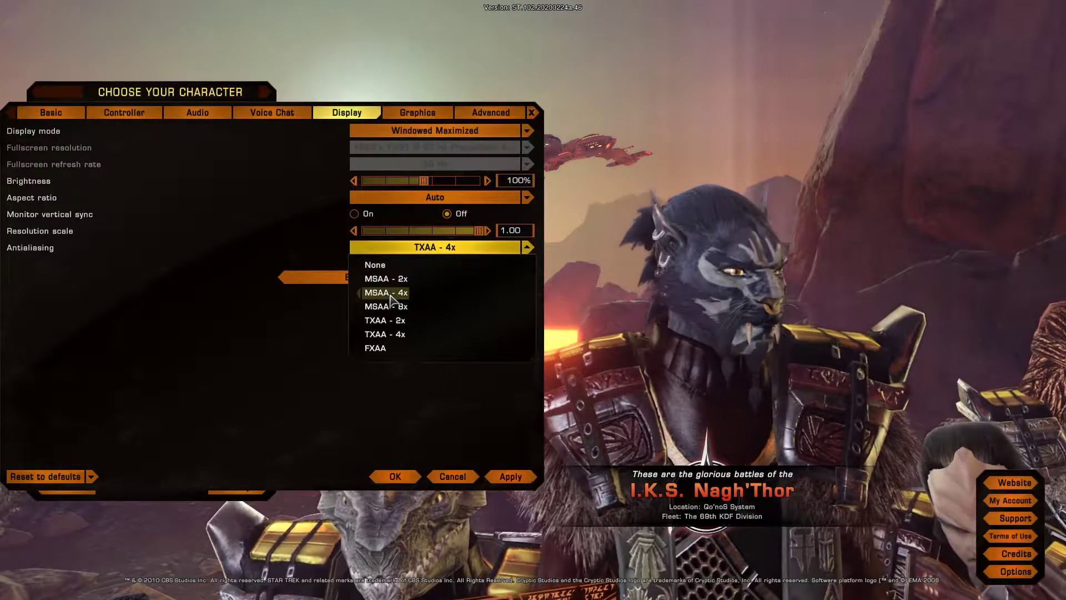
pyautogui.click(393, 297)
pyautogui.click(411, 249)
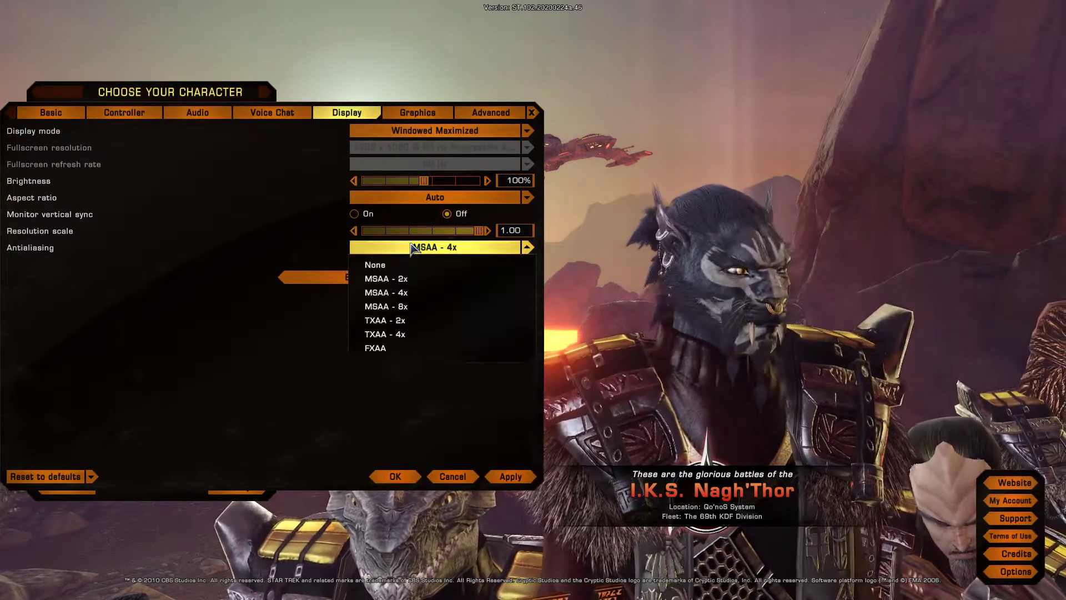
pyautogui.click(393, 334)
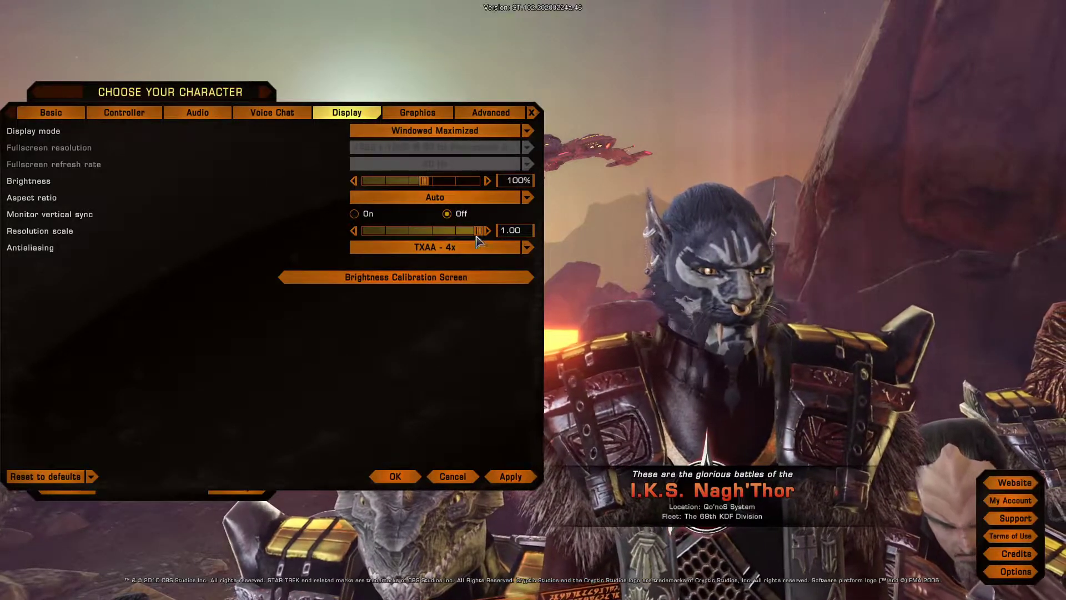
pyautogui.click(427, 249)
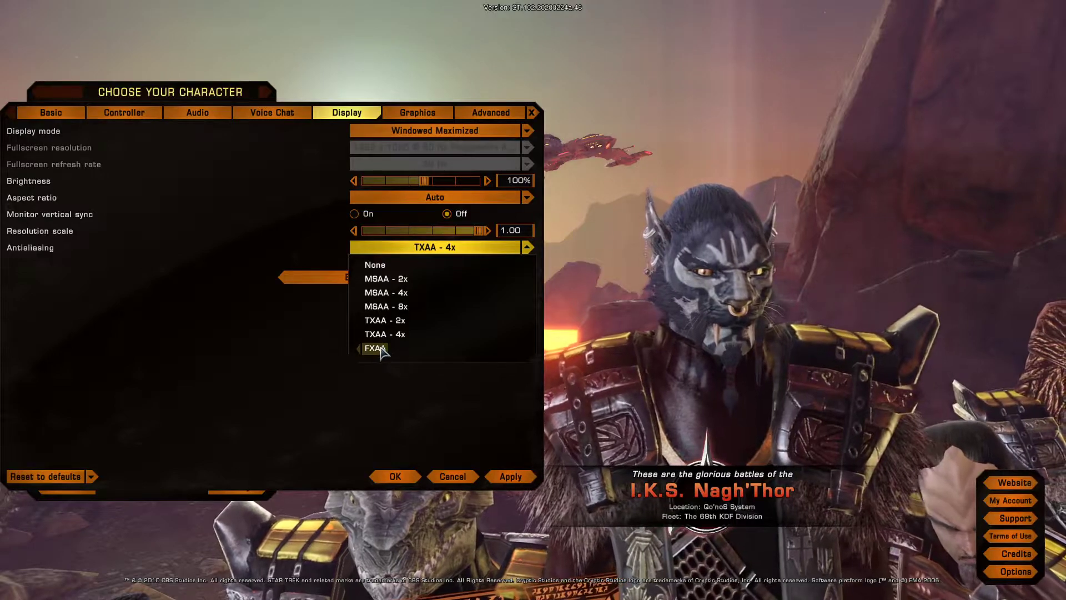
# Step: Toggle antialiasing between FXAA and None twice
pyautogui.click(381, 349)
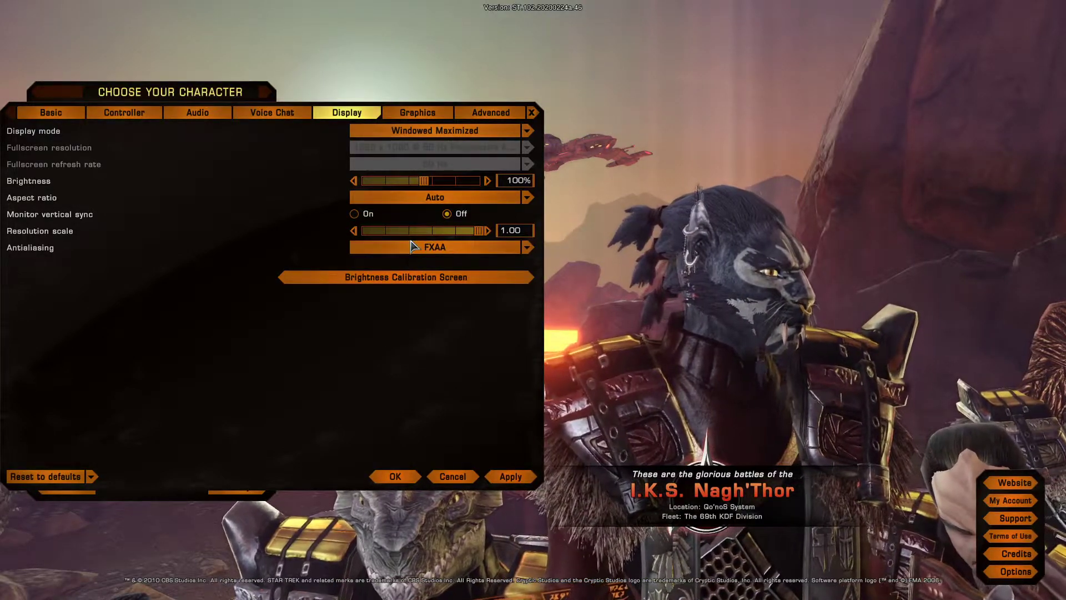
pyautogui.click(413, 255)
pyautogui.click(394, 264)
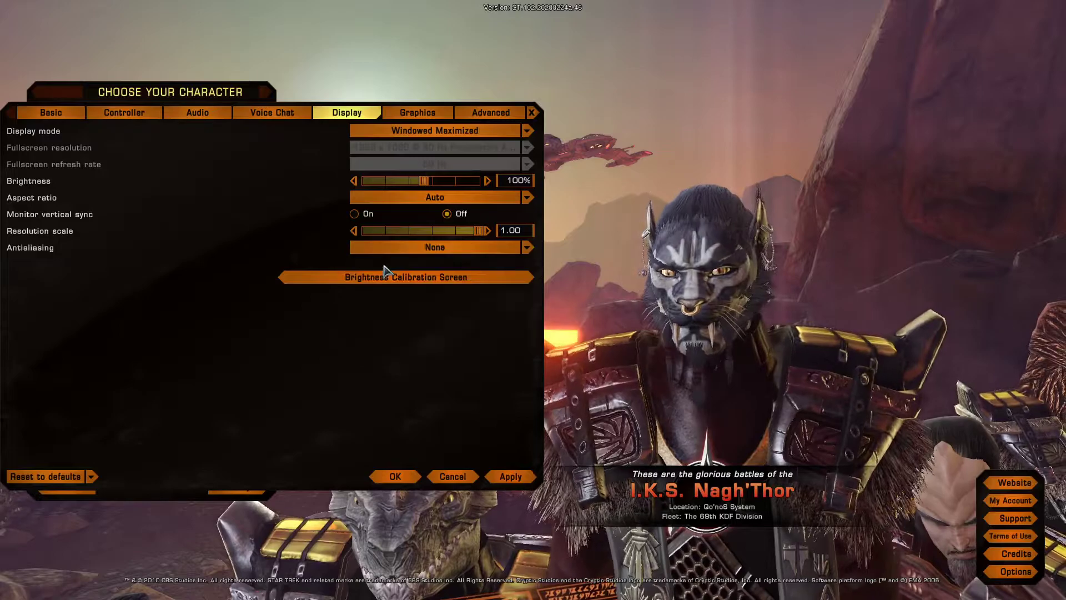
pyautogui.click(399, 255)
pyautogui.click(382, 349)
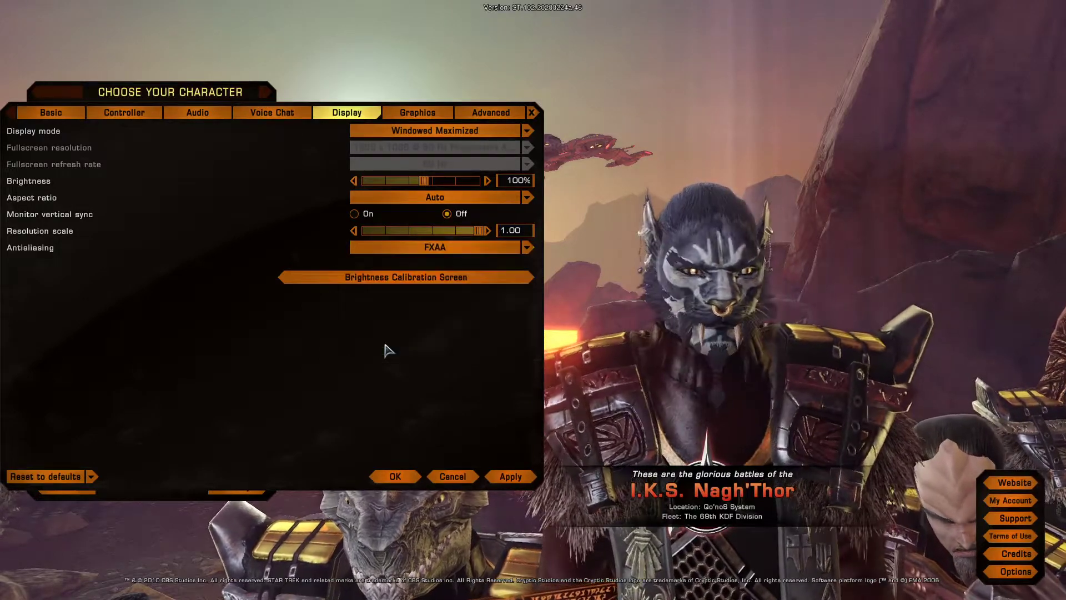
pyautogui.click(398, 250)
pyautogui.click(391, 264)
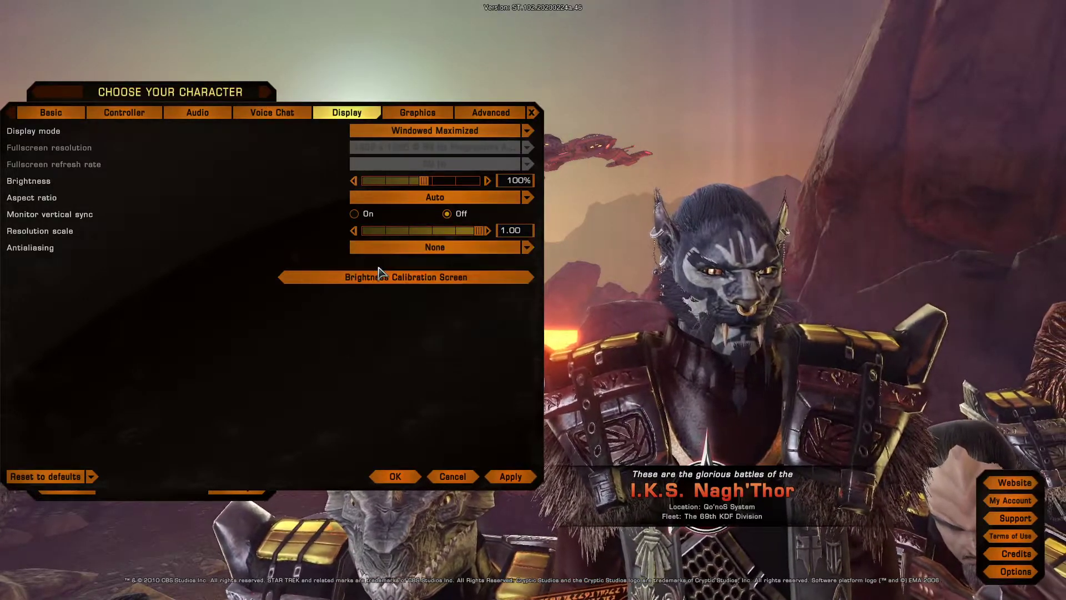
pyautogui.click(390, 252)
# Step: Try TXAA - 4x antialiasing, then turn antialiasing off with None
pyautogui.click(375, 336)
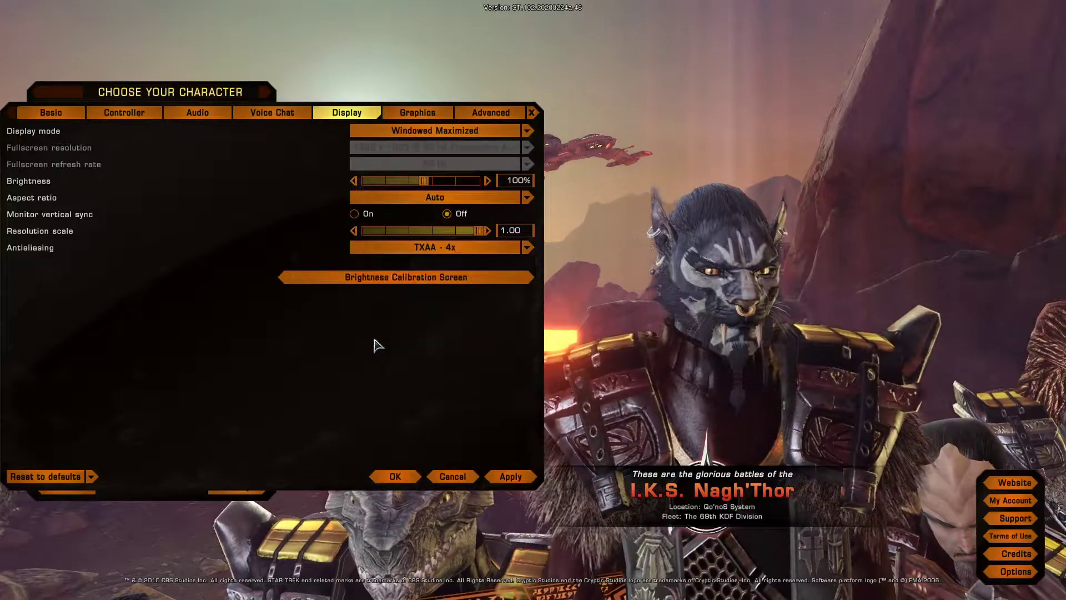
pyautogui.click(396, 250)
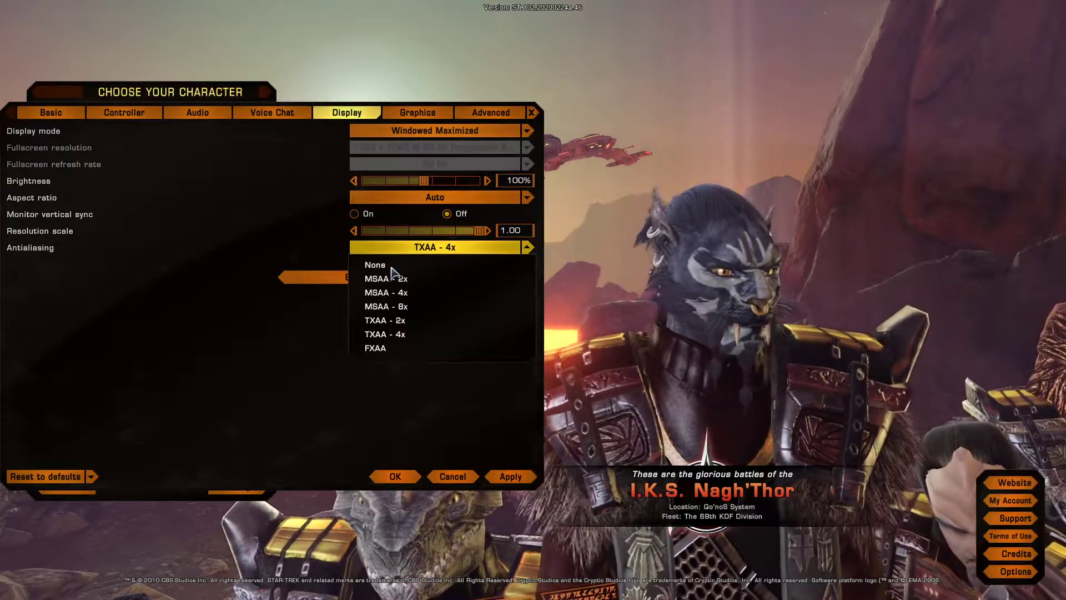
pyautogui.click(384, 265)
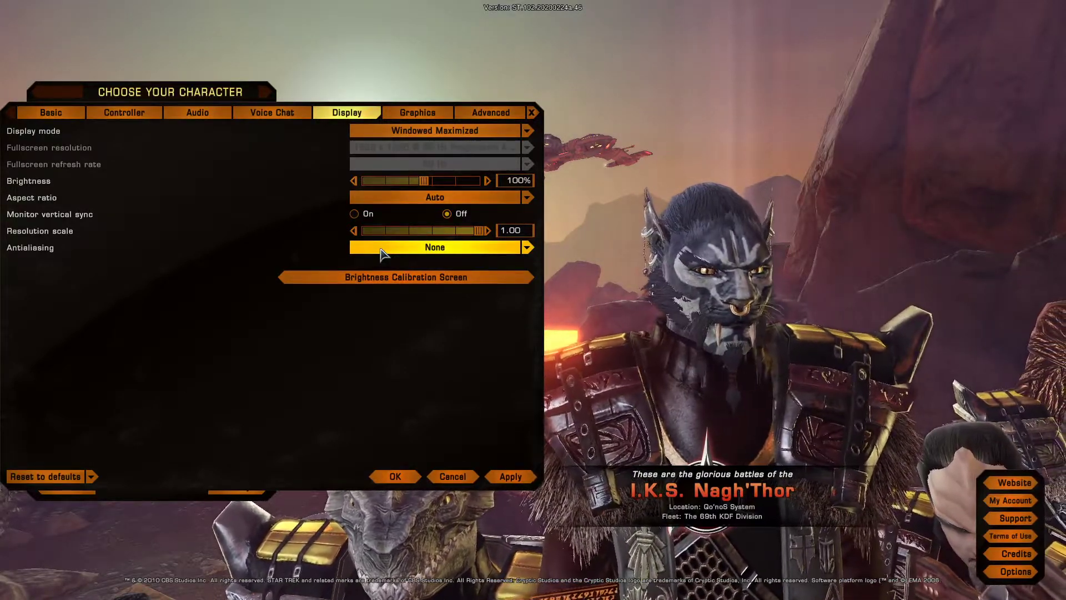
# Step: Briefly set antialiasing to MSAA - 8x, then settle on MSAA - 4x
pyautogui.click(381, 250)
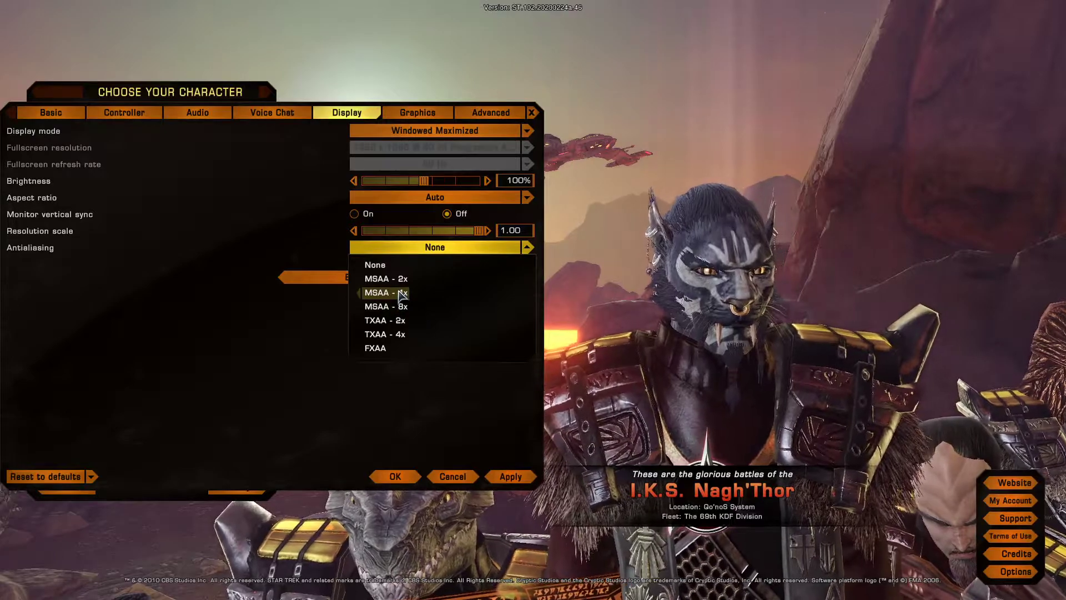
pyautogui.click(389, 307)
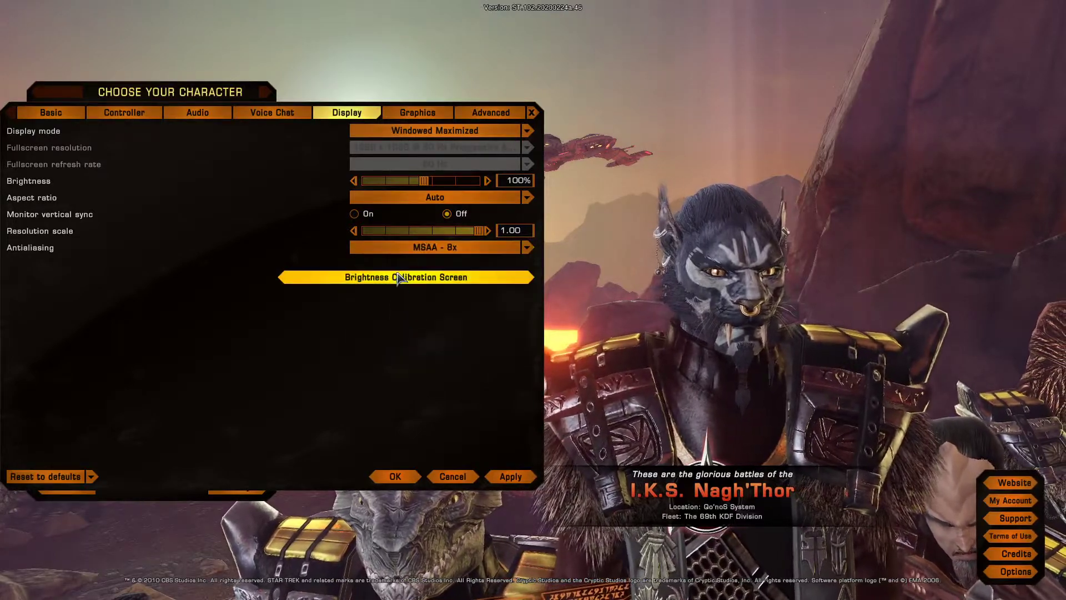
pyautogui.click(409, 247)
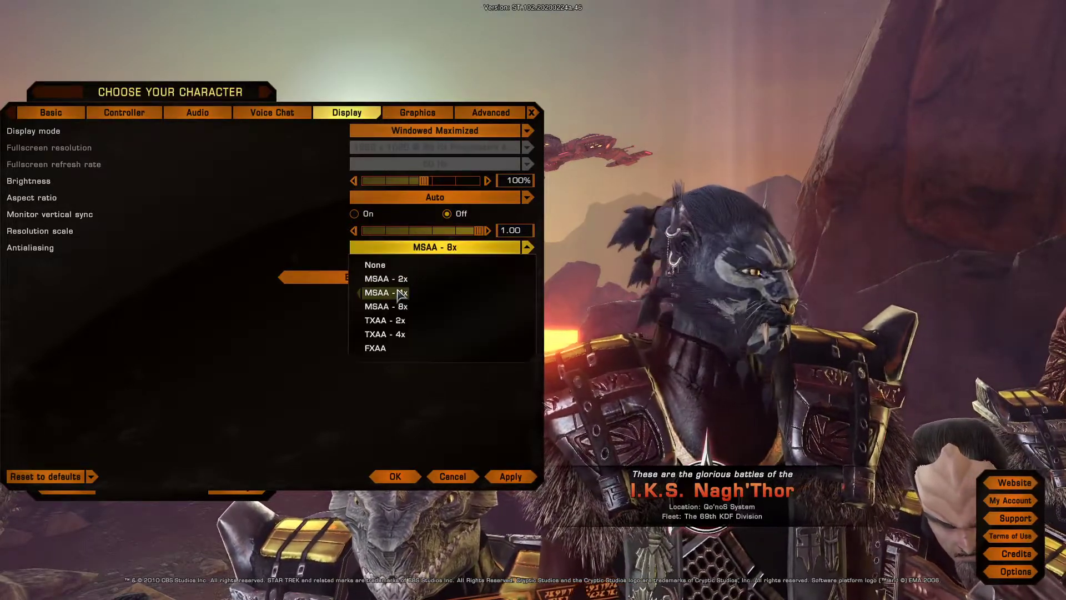
pyautogui.click(397, 293)
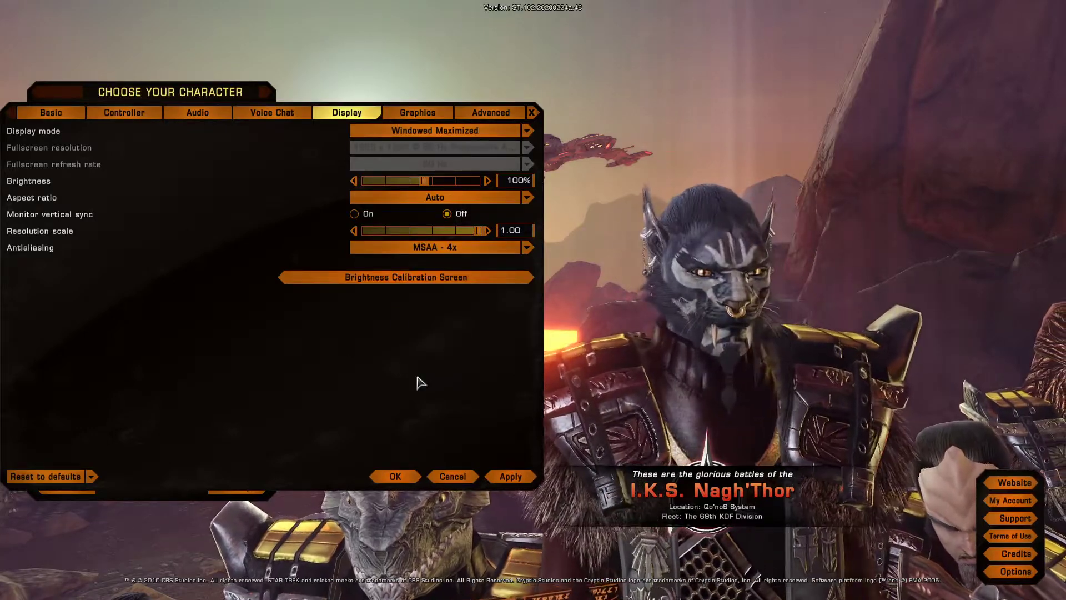